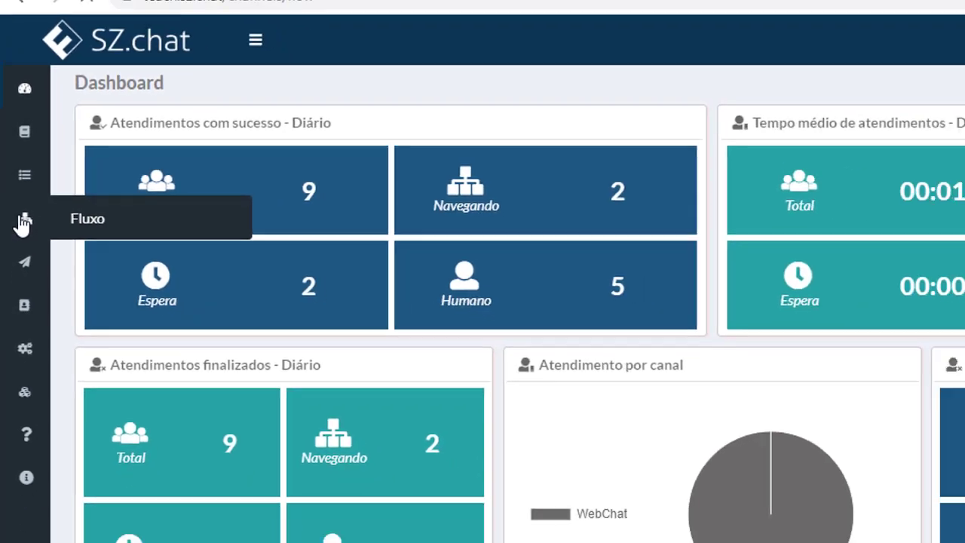
# - Open the existing flow "Fluxo com menu" in the flow builder and expand its "Menu horário comercial" node
pyautogui.click(28, 231)
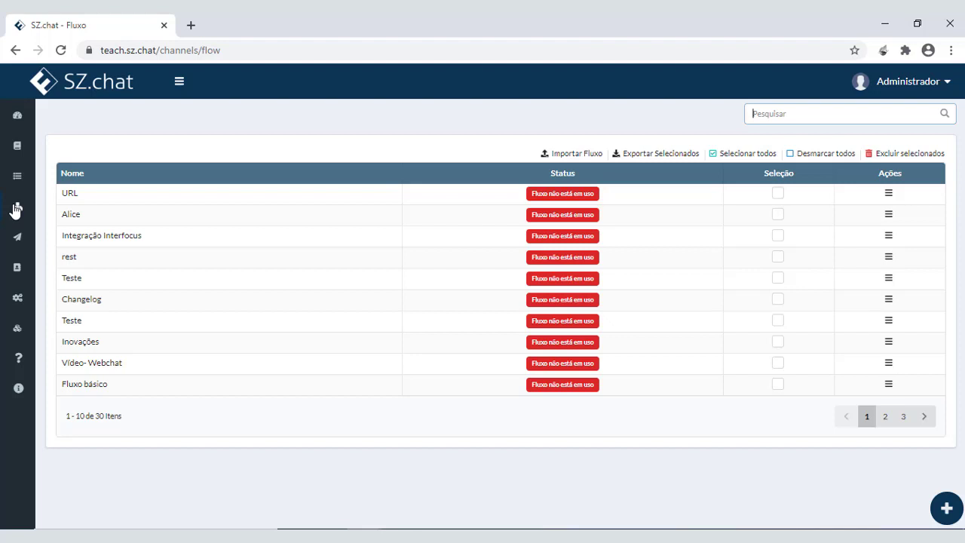
pyautogui.click(903, 417)
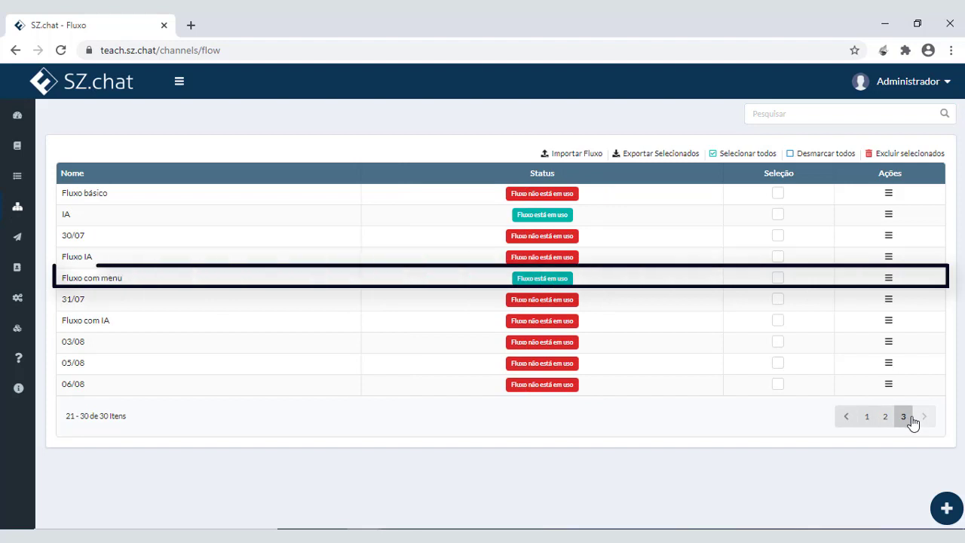
pyautogui.click(889, 278)
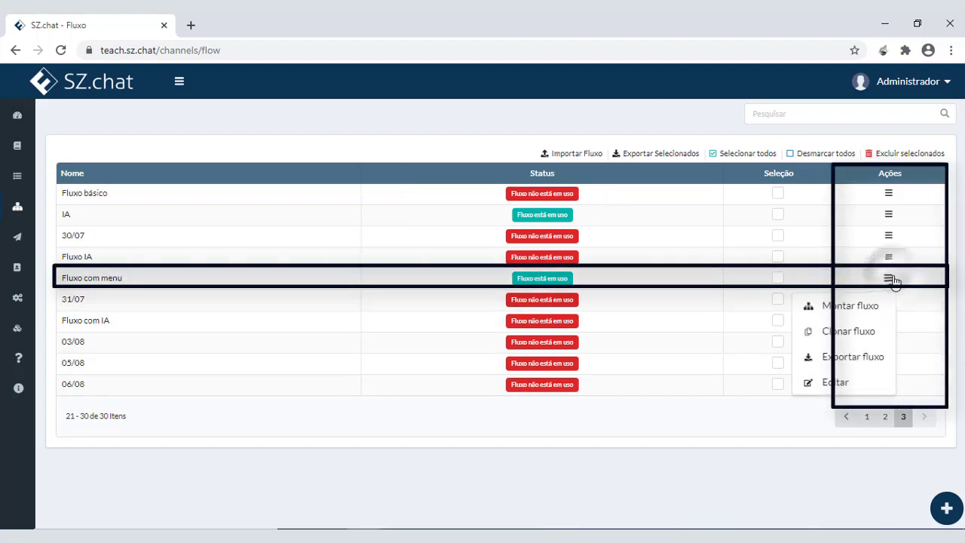
pyautogui.click(866, 311)
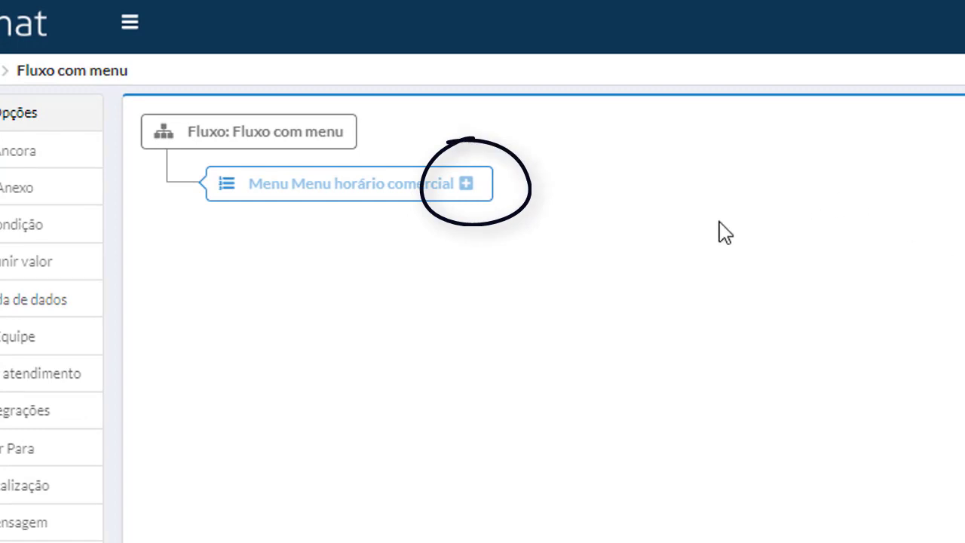
pyautogui.click(466, 183)
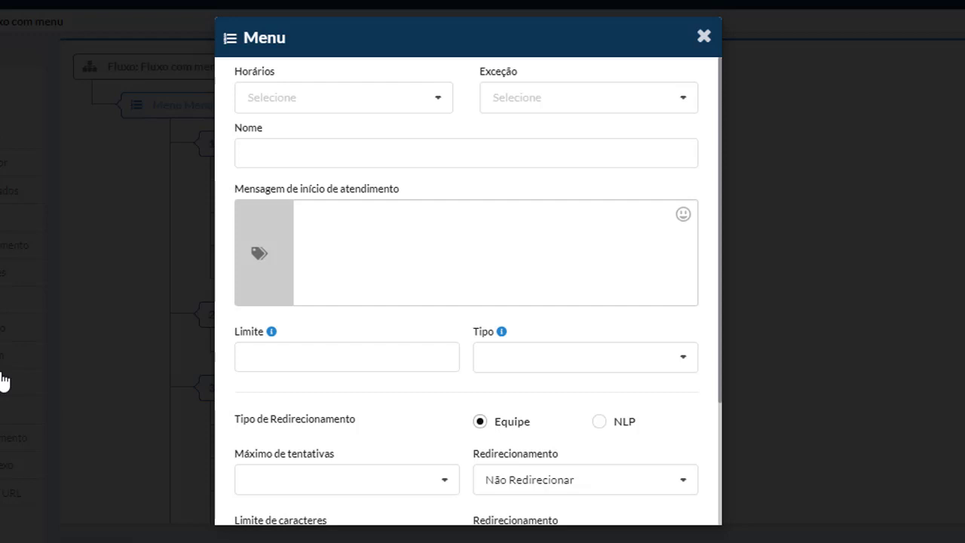
# - Give the new menu the exception Horário comercial, the name "Menu fora do horário comercial" and a {{NAME}} welcome message asking to choose an option
pyautogui.click(540, 105)
pyautogui.click(547, 210)
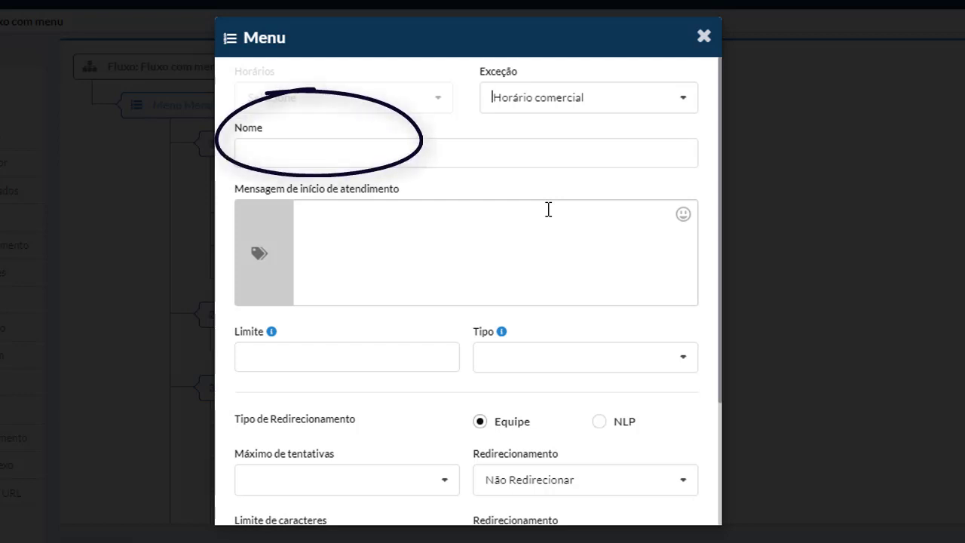
pyautogui.click(550, 154)
pyautogui.write('Menu fora do horário comercial')
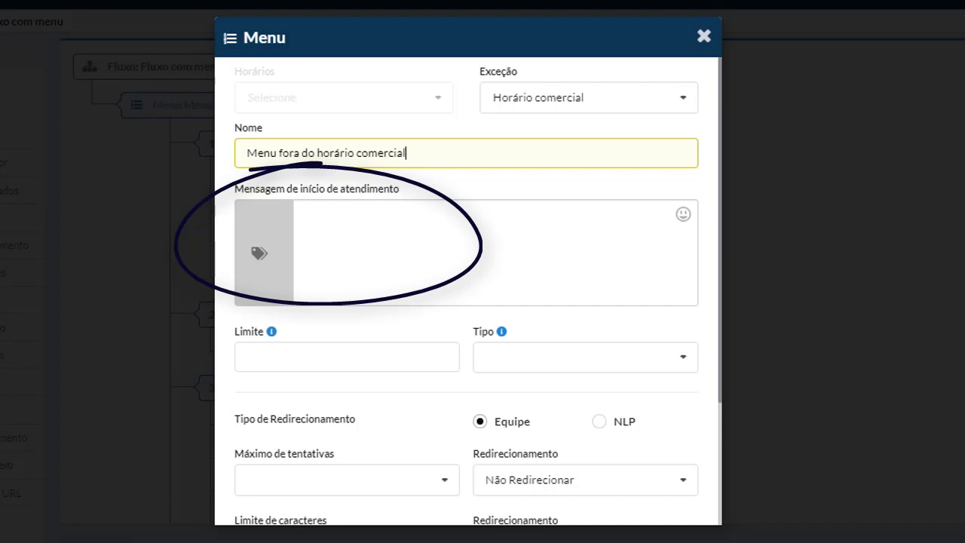
pyautogui.click(496, 252)
pyautogui.write('{{NAME}} seja bem-vindo ao nosso canal de atendimento, escolha uma das opções para ser redirecionado.')
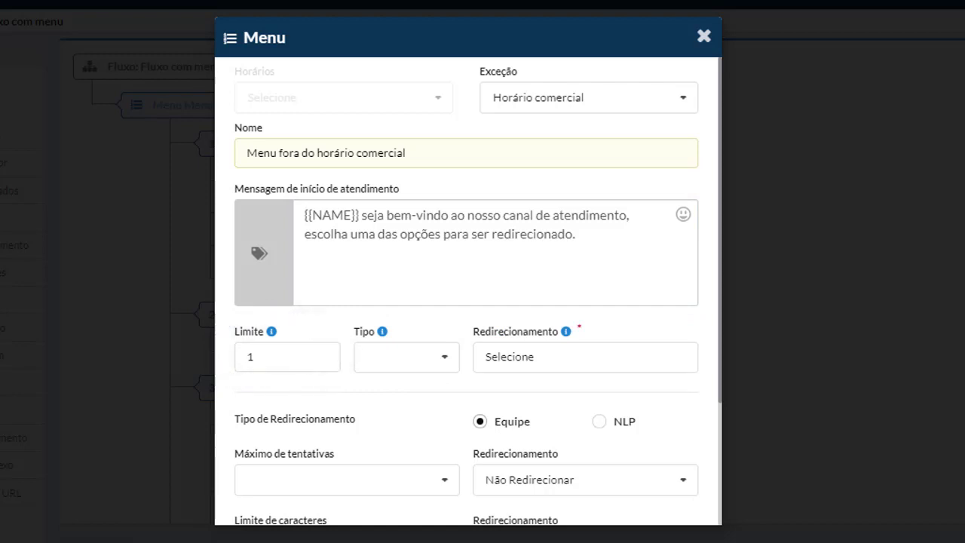
# - Set the menu's time limit to 1 hora and its redirection to Início of Menu horário comercial
pyautogui.click(411, 368)
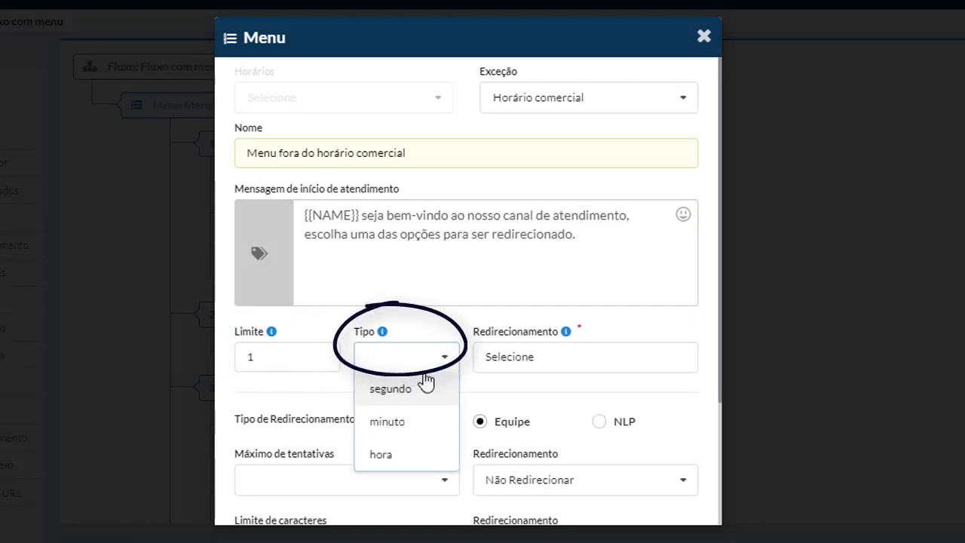
pyautogui.click(422, 452)
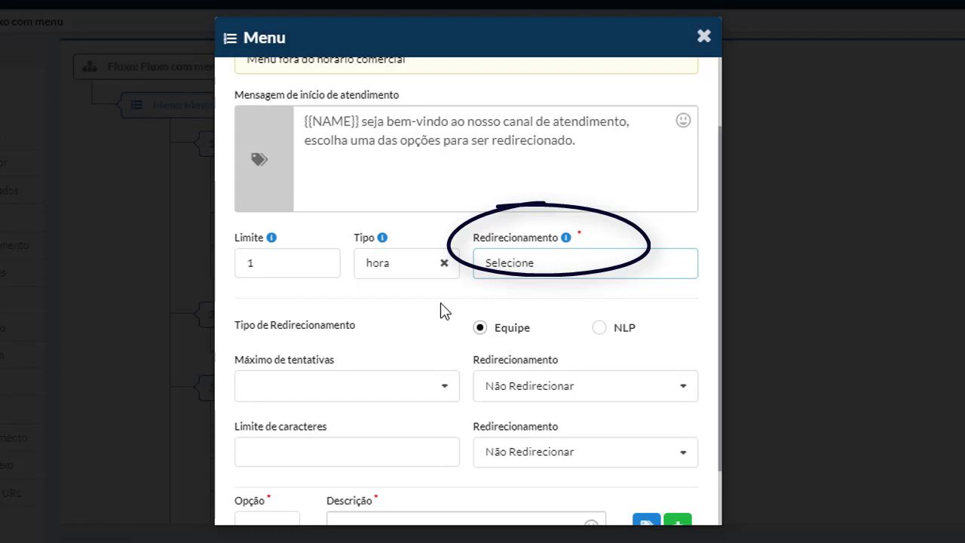
pyautogui.click(609, 271)
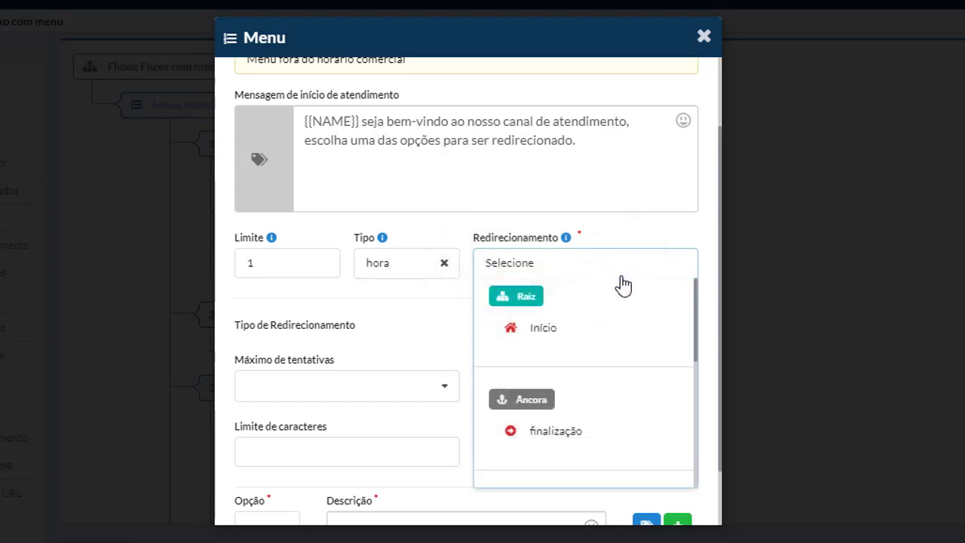
pyautogui.scroll(-2, 630, 291)
pyautogui.scroll(-2, 628, 301)
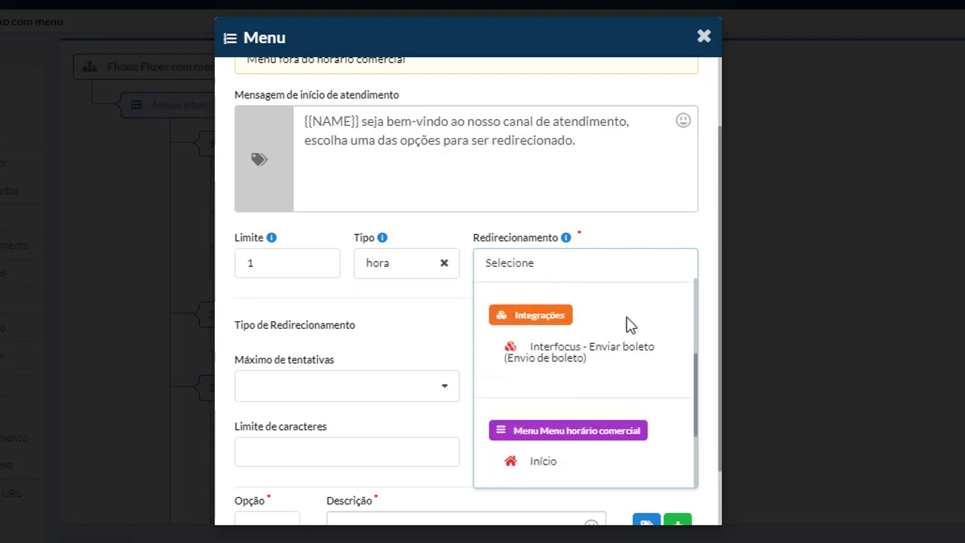
pyautogui.scroll(-3, 630, 329)
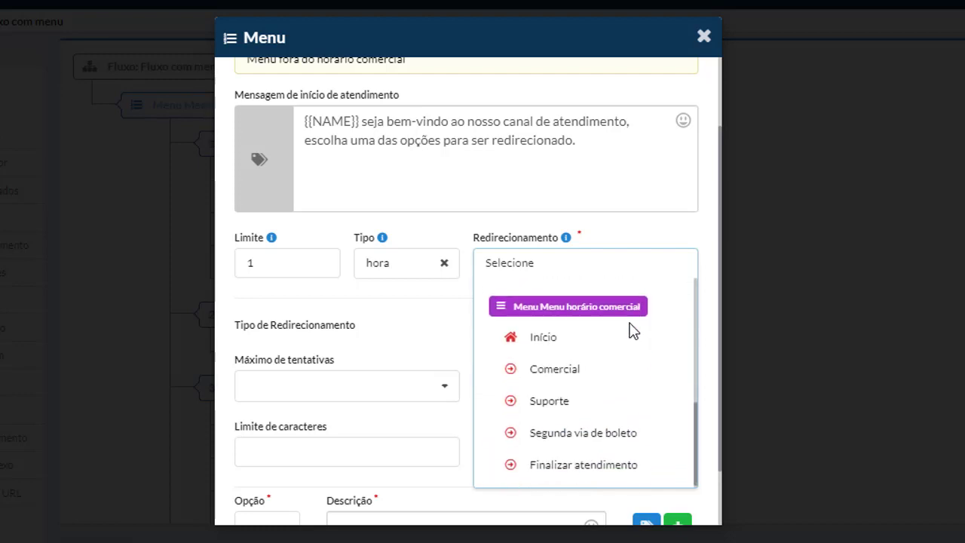
pyautogui.scroll(-2, 630, 339)
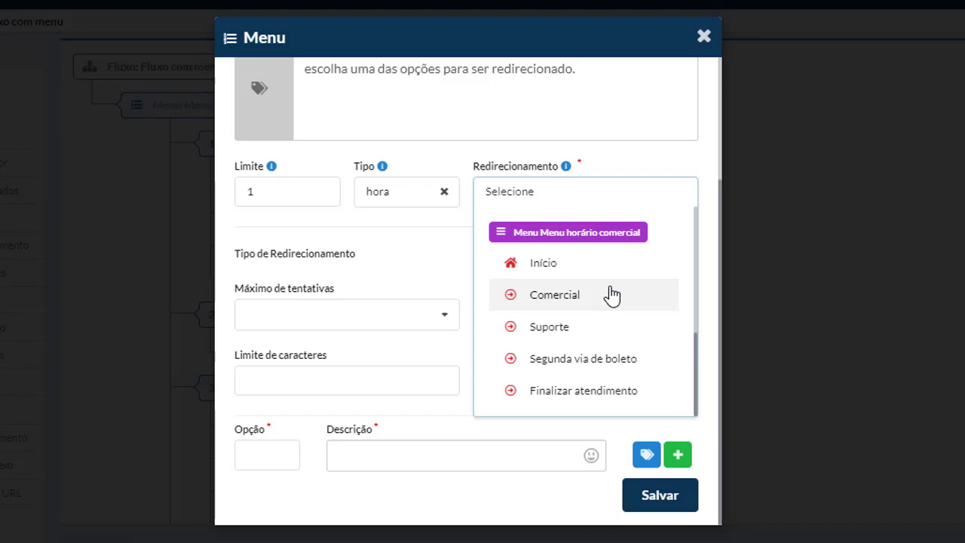
pyautogui.click(593, 260)
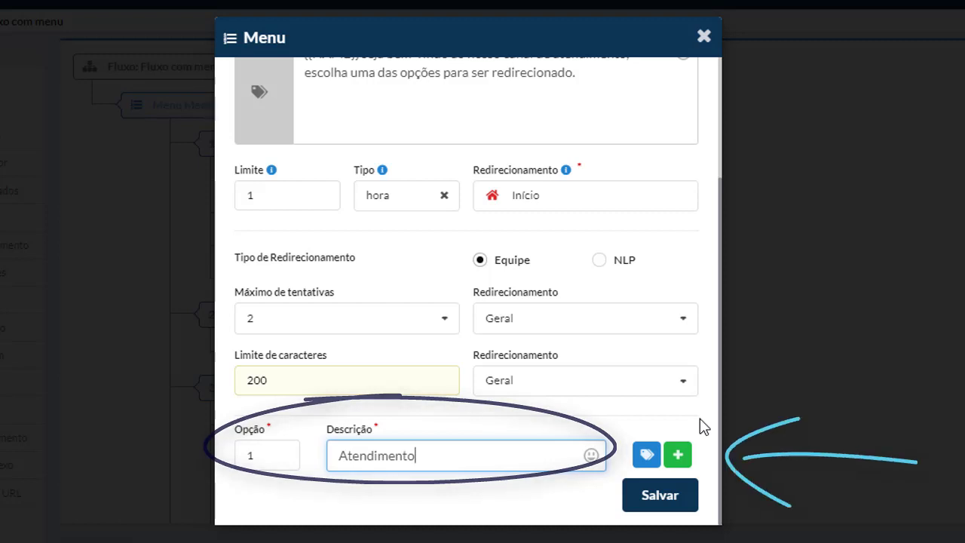
# - Add options 2 Segunda via de boleto and 0 Finalizar atendimento, give Atendimento the keywords "um" and "atendimento", and save the menu
pyautogui.click(686, 456)
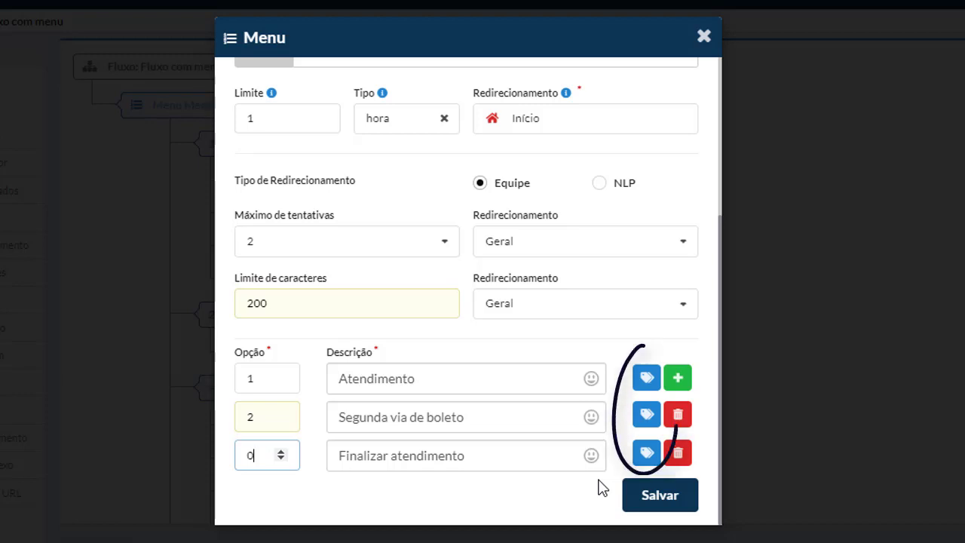
pyautogui.click(656, 383)
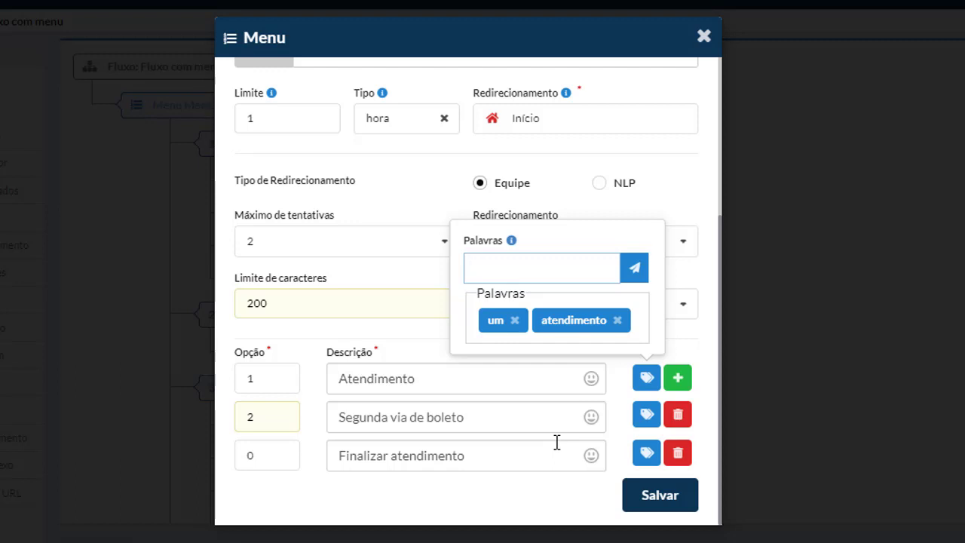
pyautogui.click(673, 355)
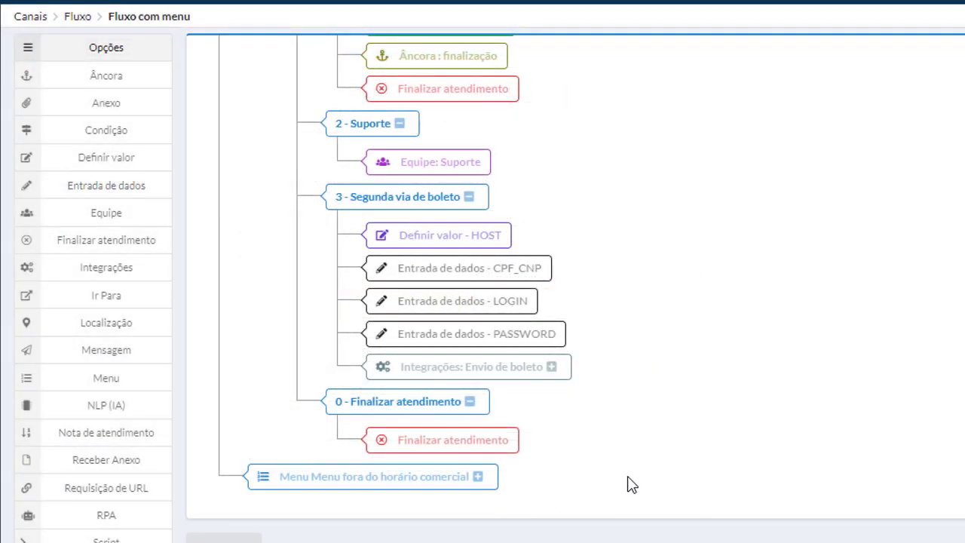
# - Move "Menu fora do horário comercial" above the collapsed "Menu horário comercial" and expand it down to its Atendimento option
pyautogui.click(439, 100)
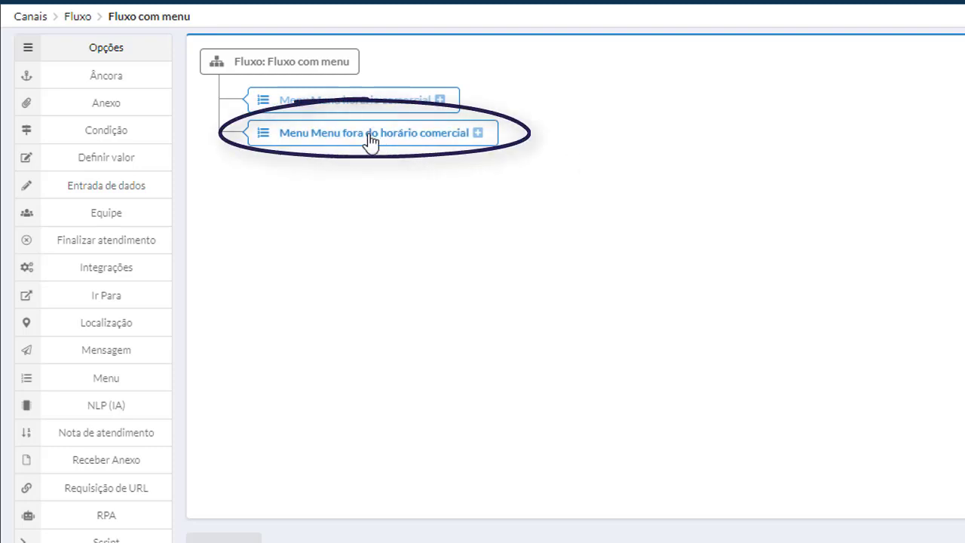
pyautogui.moveTo(372, 135)
pyautogui.mouseDown()
pyautogui.moveTo(467, 117)
pyautogui.moveTo(450, 97)
pyautogui.moveTo(377, 102)
pyautogui.mouseUp()
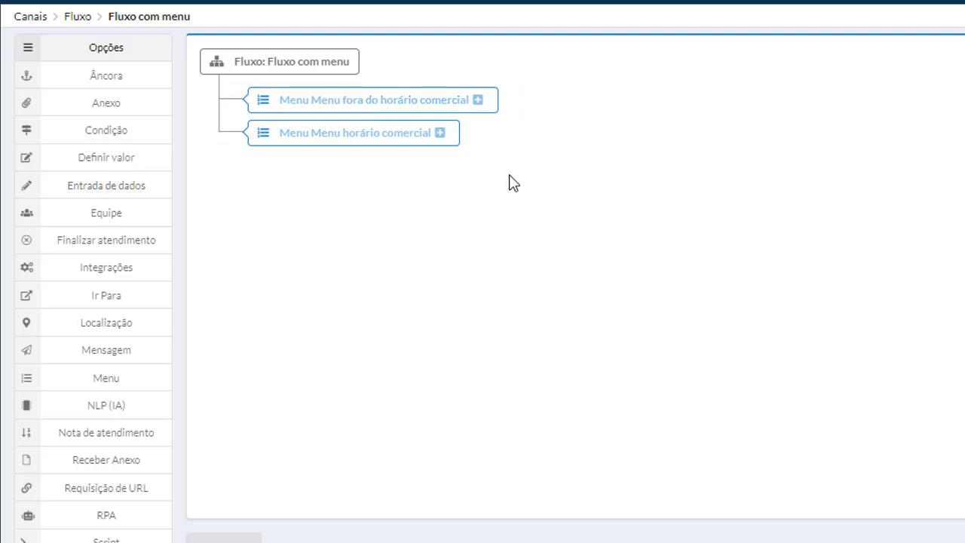
pyautogui.click(478, 99)
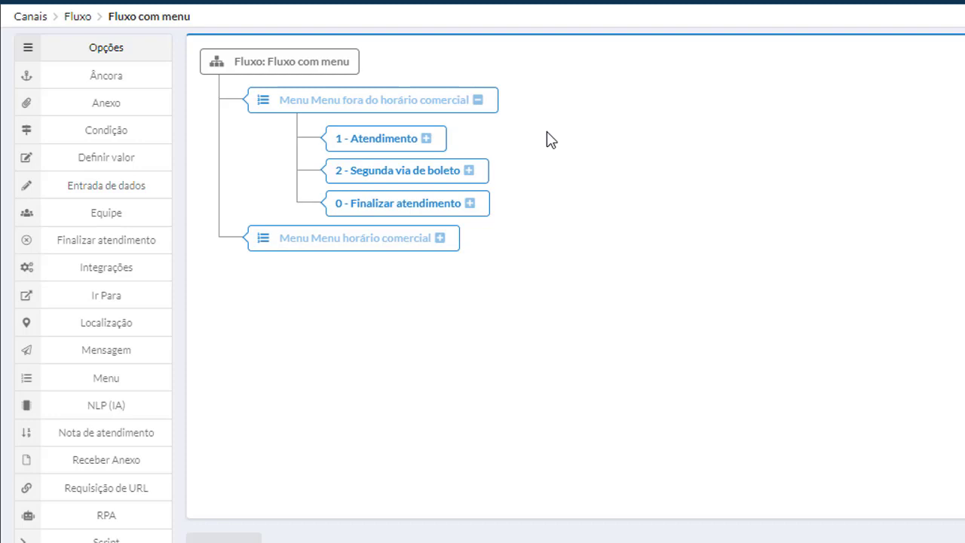
pyautogui.click(426, 138)
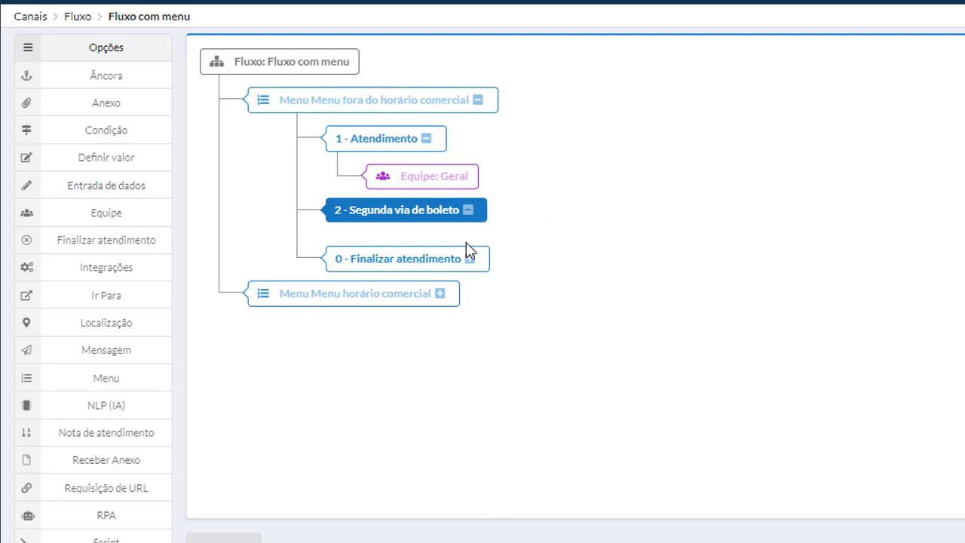
# - Copy the HOST, CPF_CNP, LOGIN, PASSWORD and Envio de boleto items from the business-hours menu's Segunda via de boleto into the out-of-hours menu's matching option
pyautogui.click(440, 295)
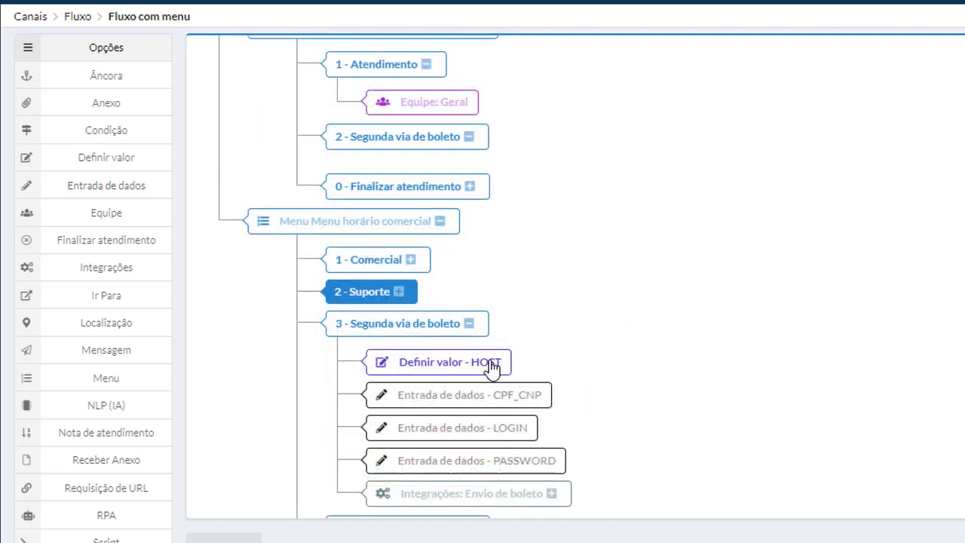
pyautogui.moveTo(500, 366)
pyautogui.mouseDown()
pyautogui.moveTo(611, 143)
pyautogui.moveTo(508, 189)
pyautogui.mouseUp()
pyautogui.moveTo(557, 205); pyautogui.dragTo(551, 192)
pyautogui.moveTo(517, 485); pyautogui.dragTo(527, 252)
pyautogui.moveTo(528, 357); pyautogui.dragTo(504, 344)
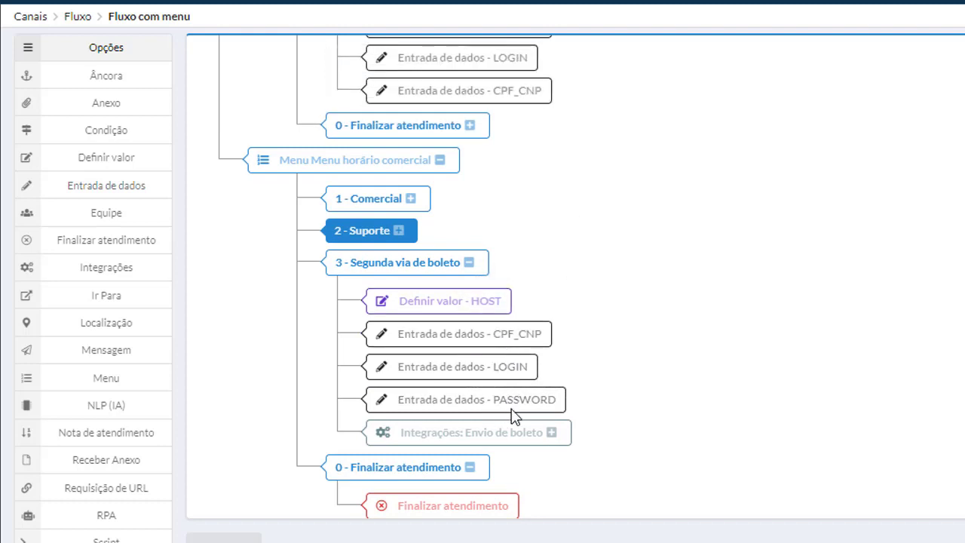
pyautogui.moveTo(498, 399); pyautogui.dragTo(505, 134)
pyautogui.moveTo(501, 452); pyautogui.dragTo(479, 167)
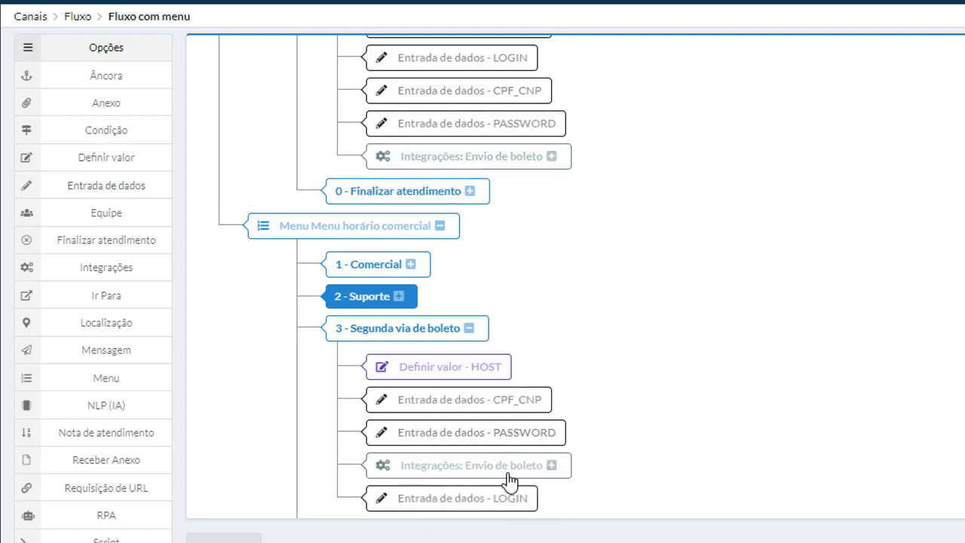
pyautogui.moveTo(506, 473); pyautogui.dragTo(654, 454)
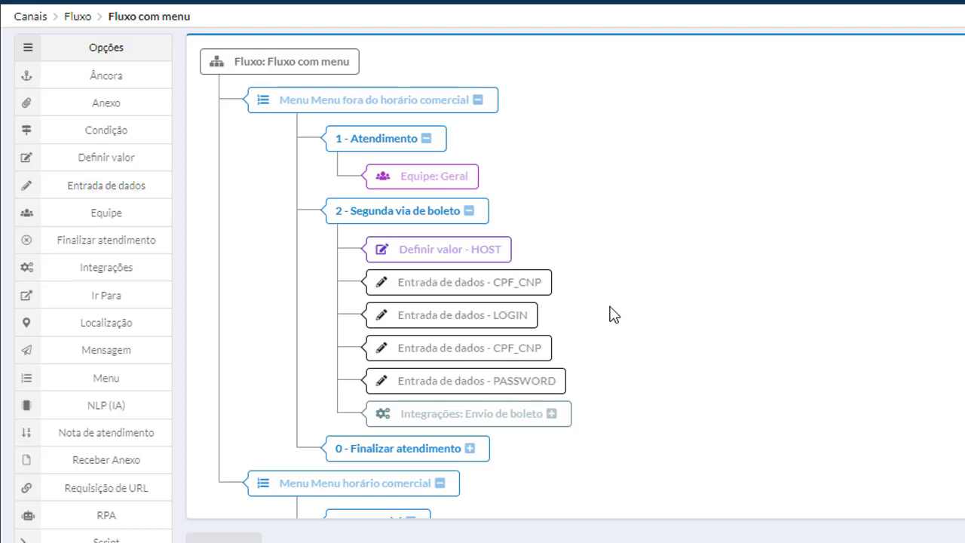
# - Examine the copied items and the Envio de boleto integration's Encontrado branch, and expand the out-of-hours menu's Finalizar atendimento option
pyautogui.click(555, 288)
pyautogui.scroll(-1, 803, 301)
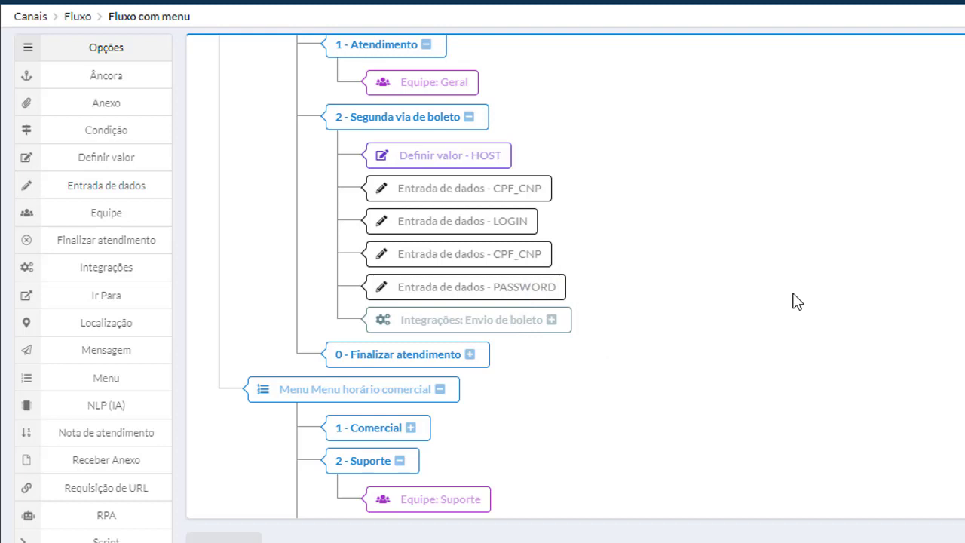
pyautogui.click(552, 320)
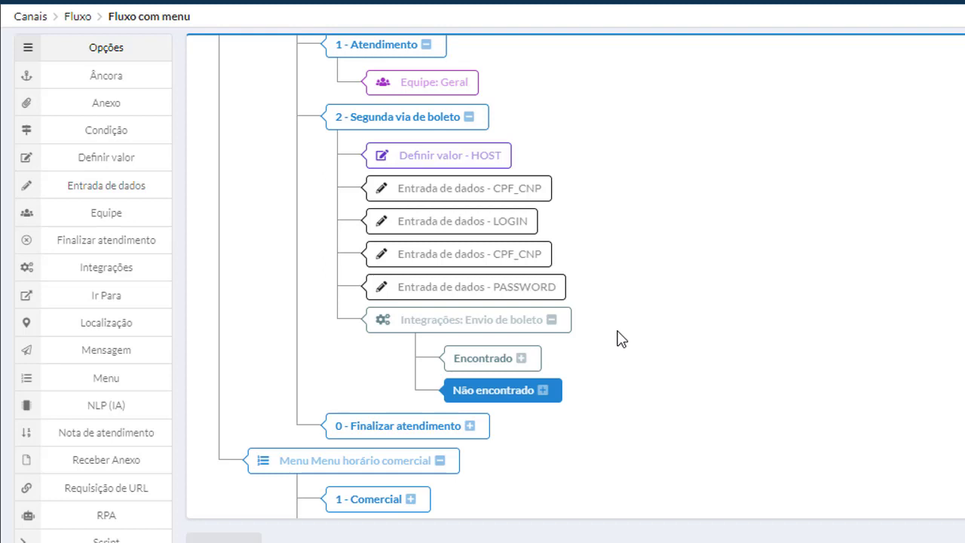
pyautogui.click(480, 359)
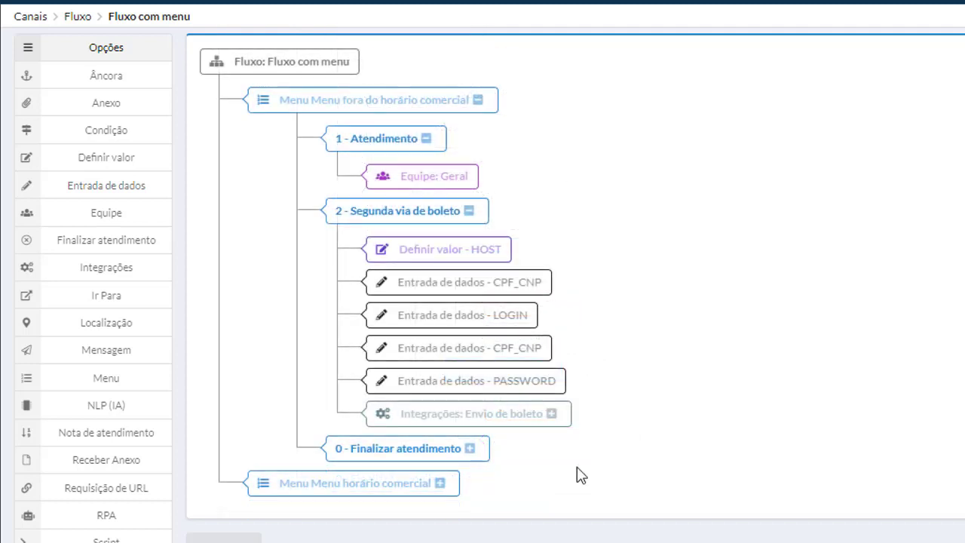
pyautogui.click(469, 448)
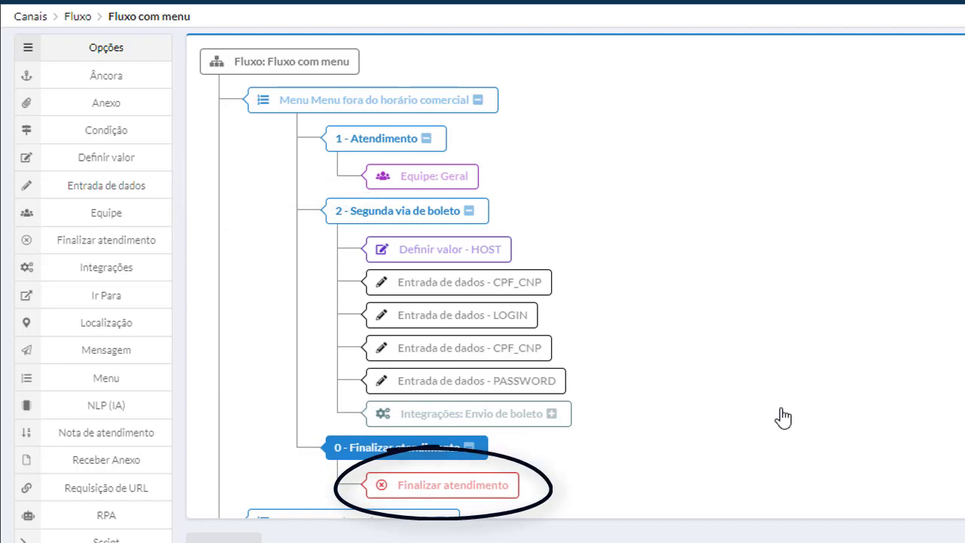
# - Change the time-limit redirection of "Menu fora do horário comercial" to its own Finalizar atendimento option and save the menu
pyautogui.click(393, 109)
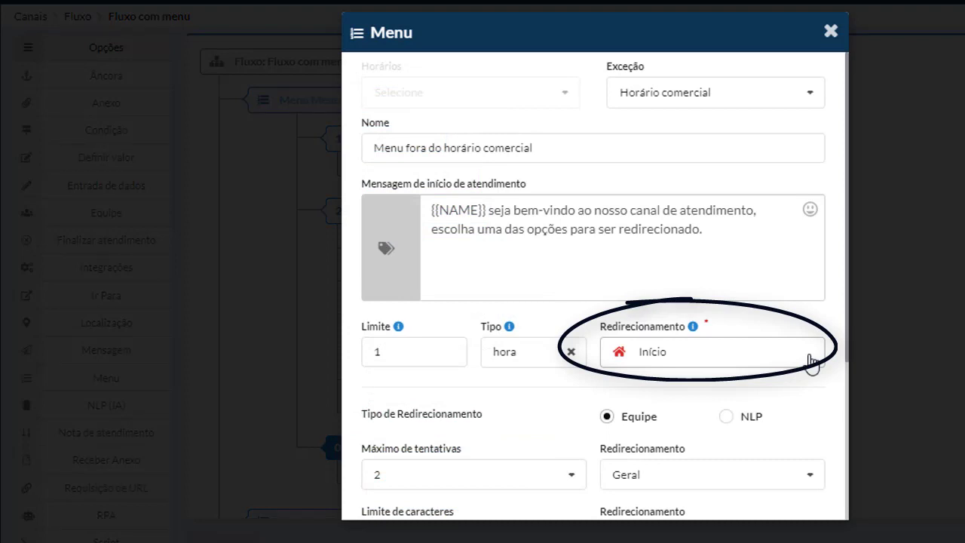
pyautogui.click(811, 360)
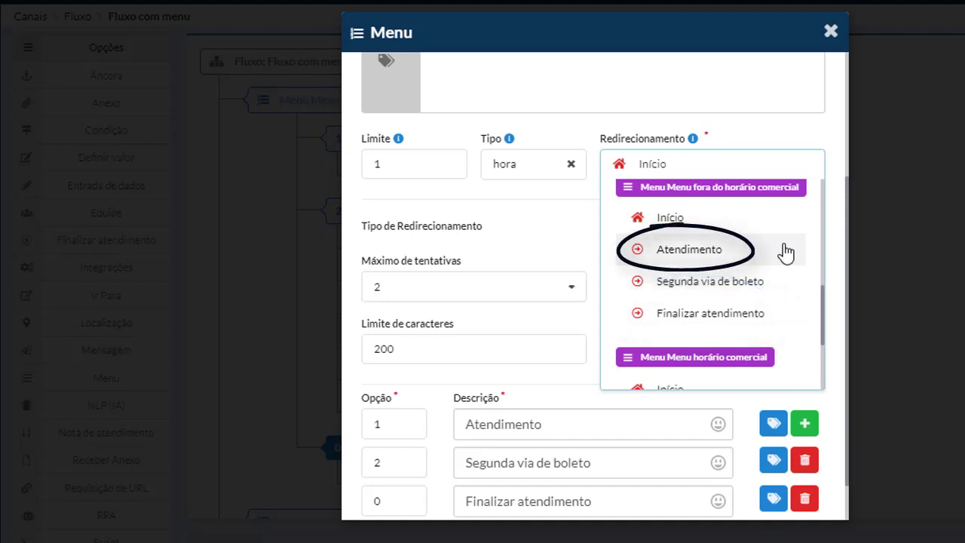
pyautogui.click(768, 320)
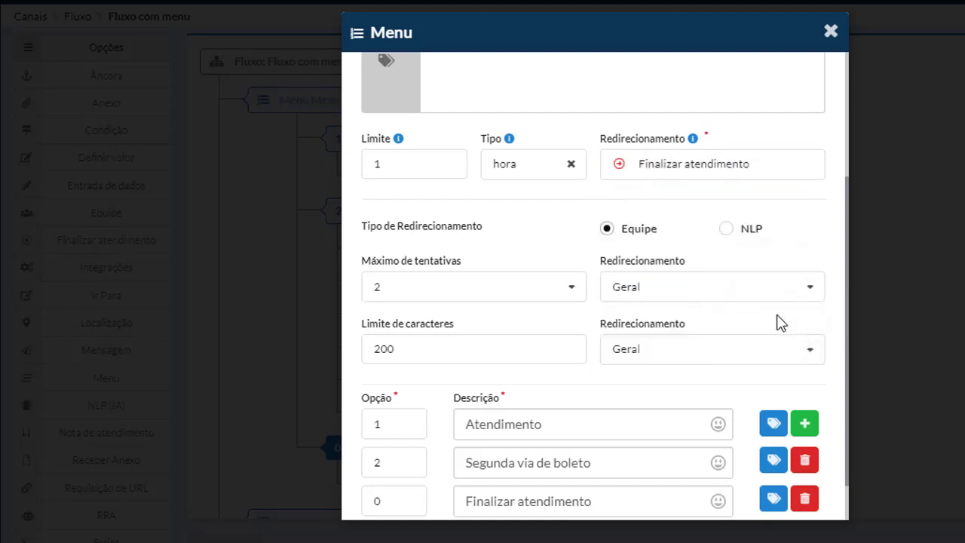
pyautogui.scroll(-2, 781, 323)
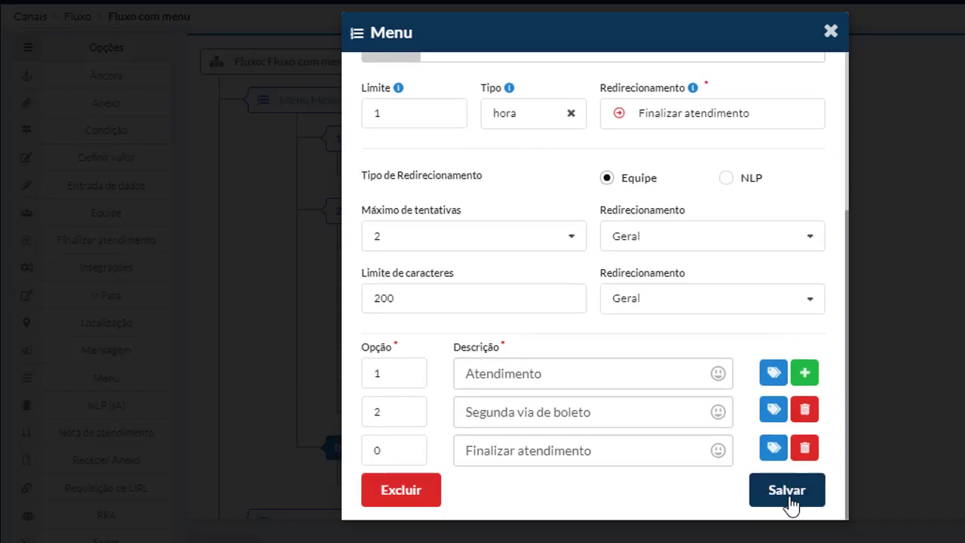
pyautogui.click(790, 504)
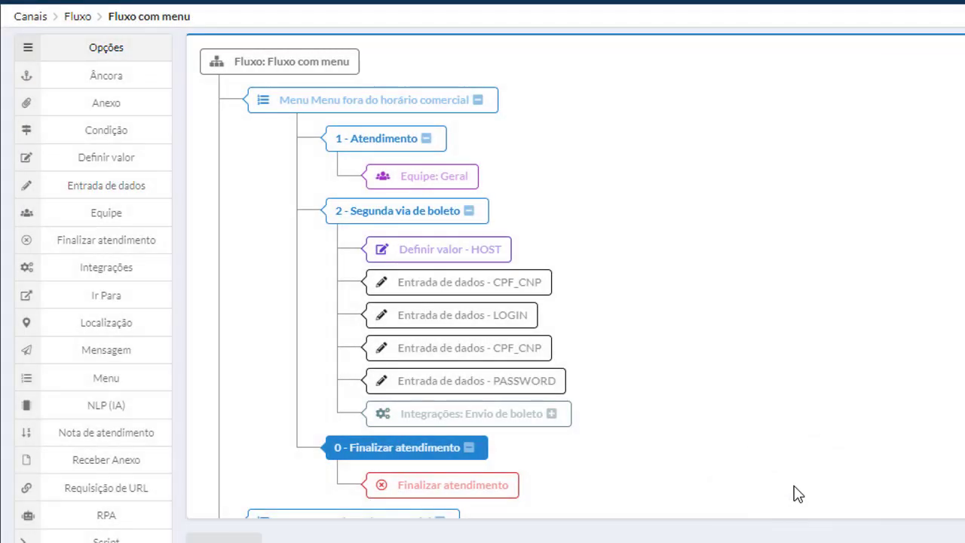